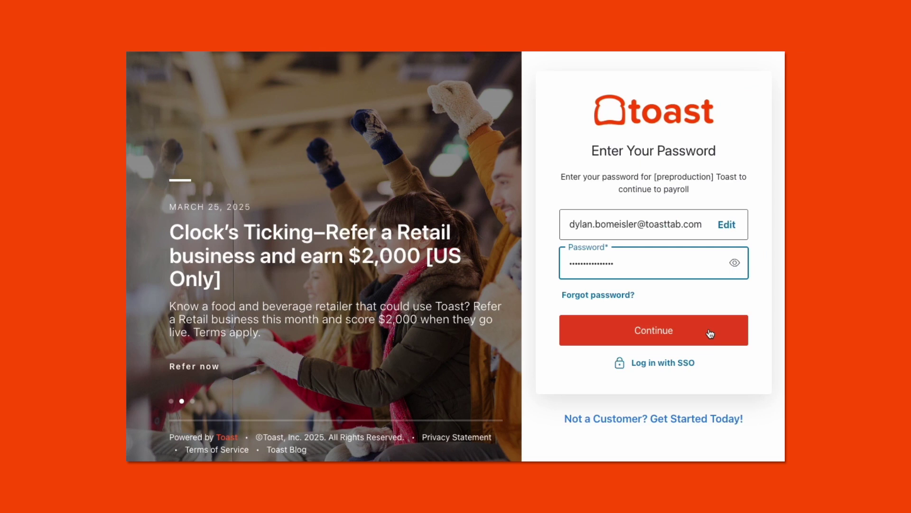
- Finish signing in to Toast Payroll and go to the Team page
left_click(696, 334)
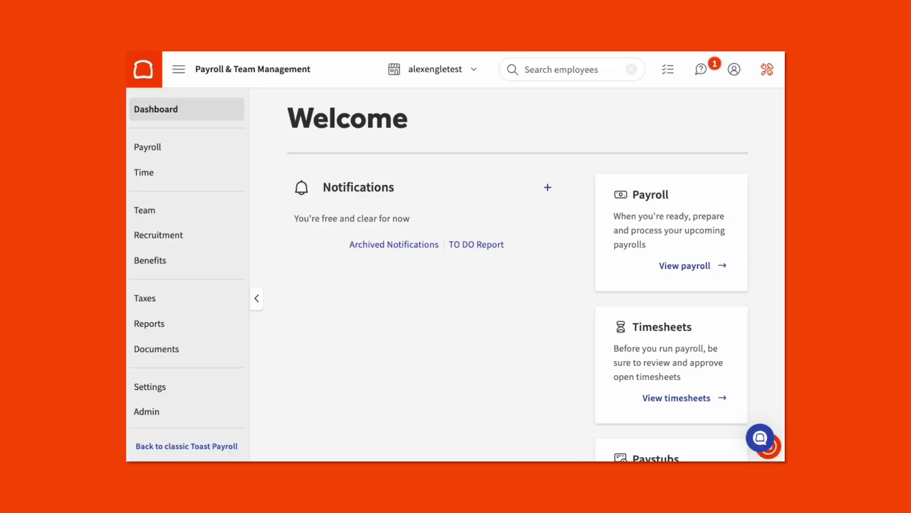
left_click(190, 209)
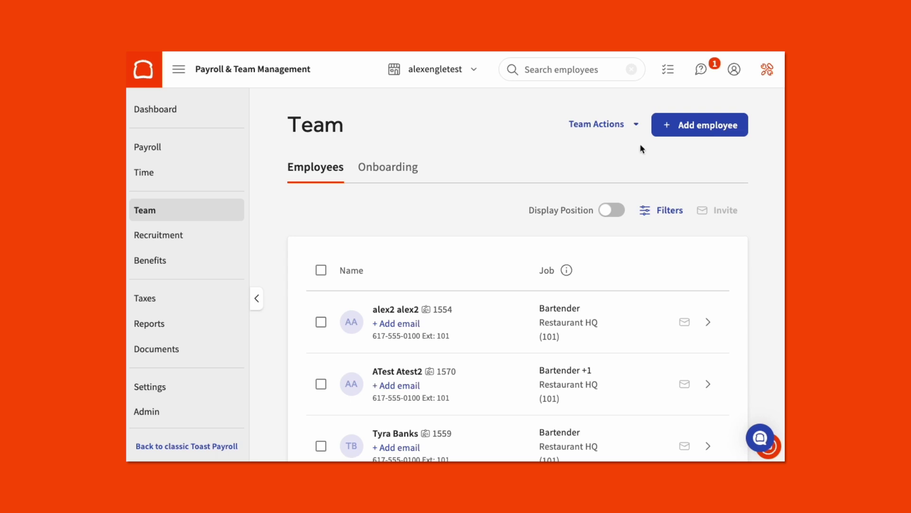
- Start adding a new employee and enter the new hire's first and last name
left_click(693, 133)
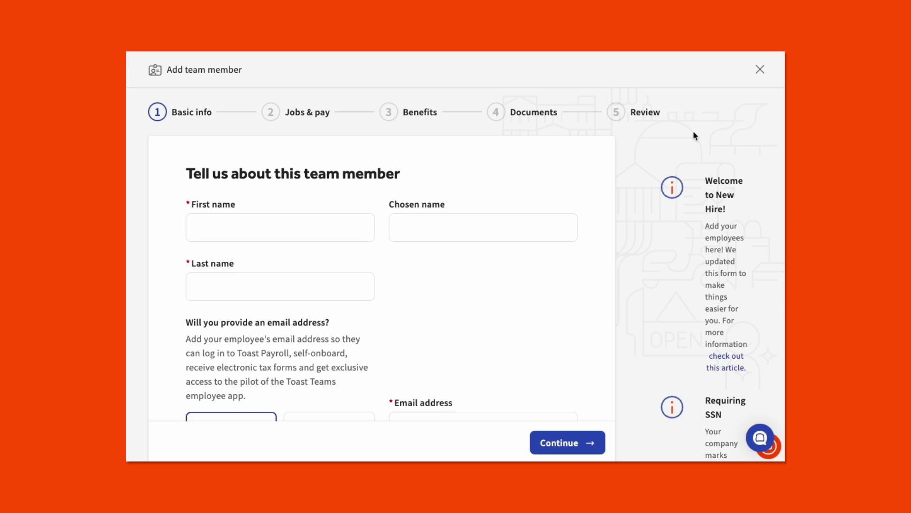
left_click(351, 221)
type("Ted")
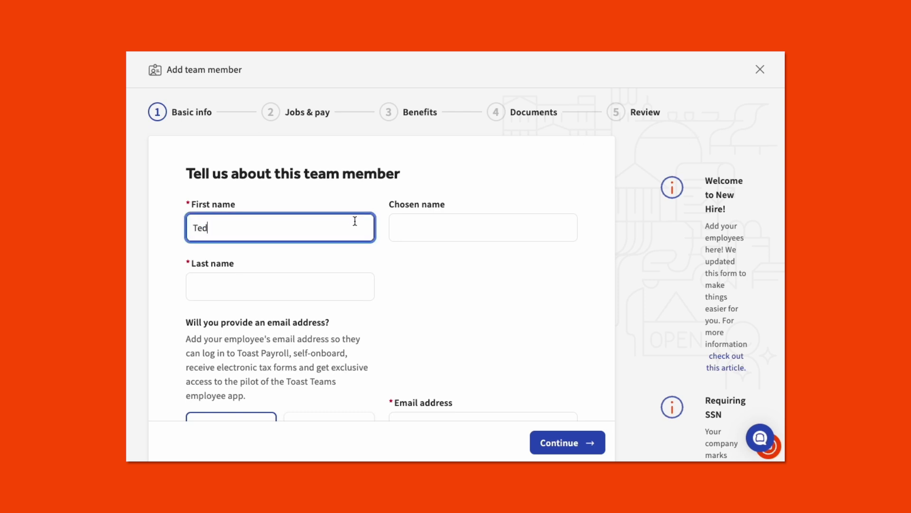
left_click(341, 286)
type("Lasso")
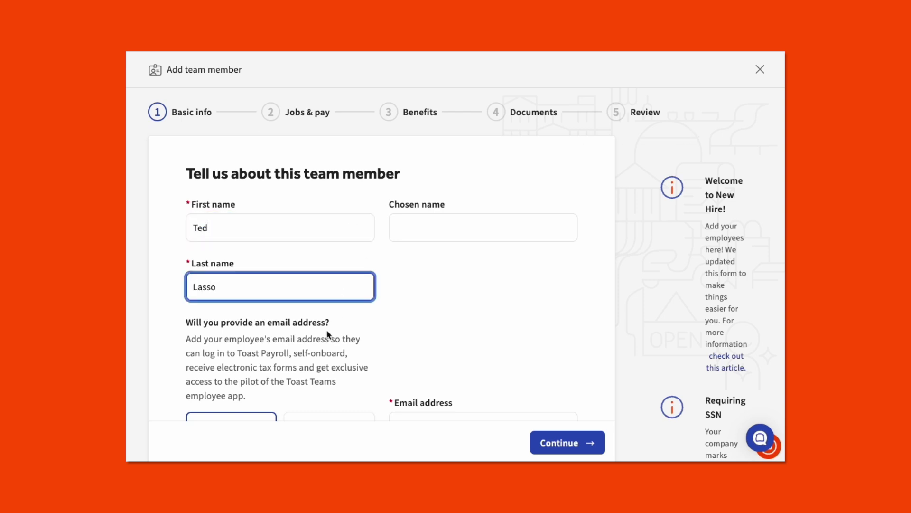
left_click(324, 334)
- Enter the new hire's e-mail address
scroll(324, 333, "down", 2)
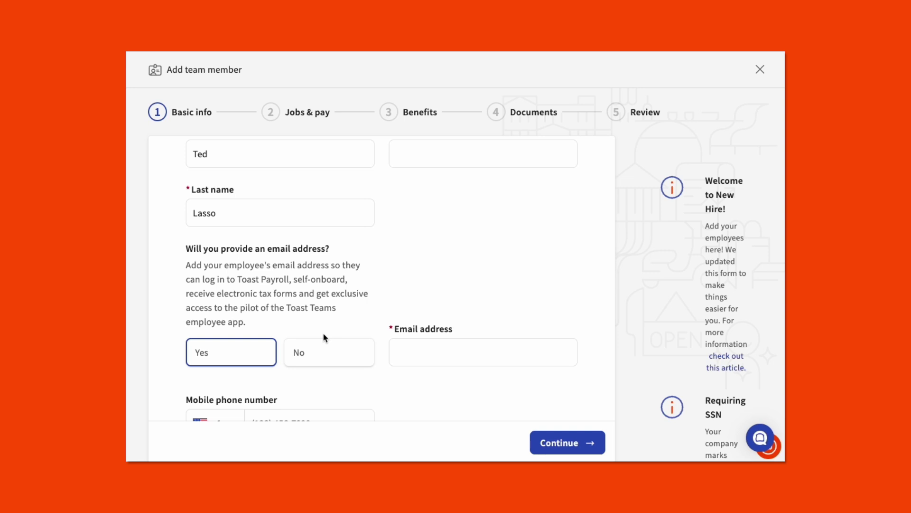
left_click(402, 350)
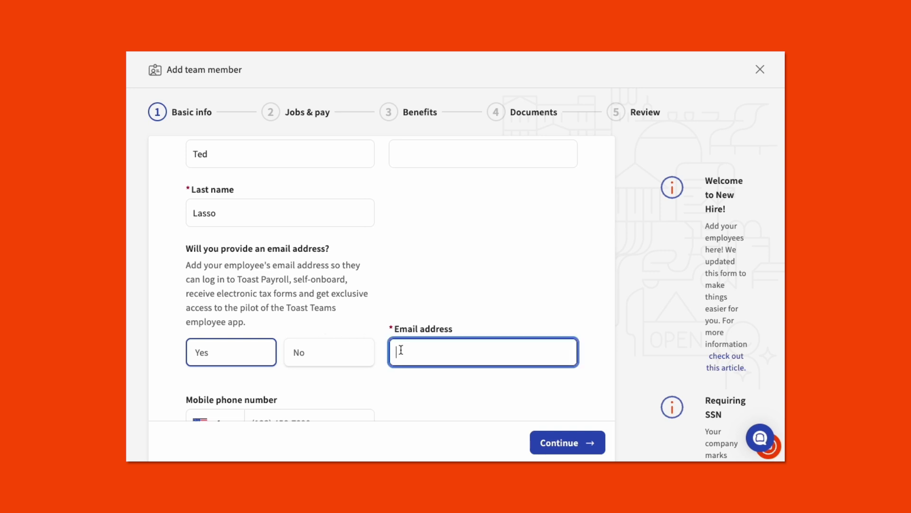
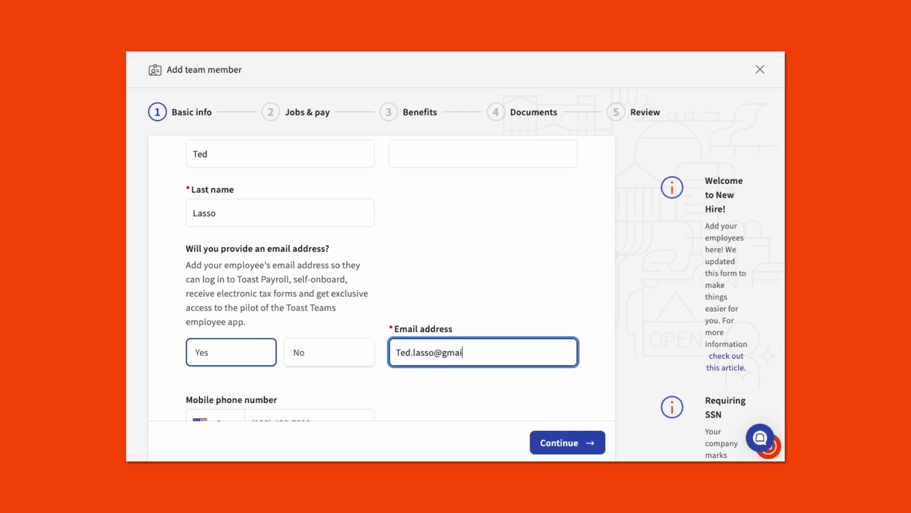
left_click(391, 383)
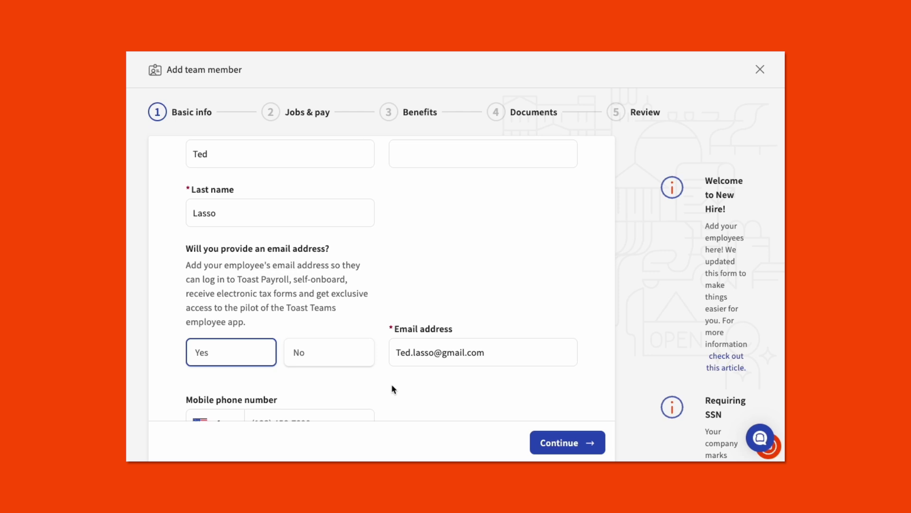
- Enter the new hire's mobile phone number
scroll(391, 384, "down", 3)
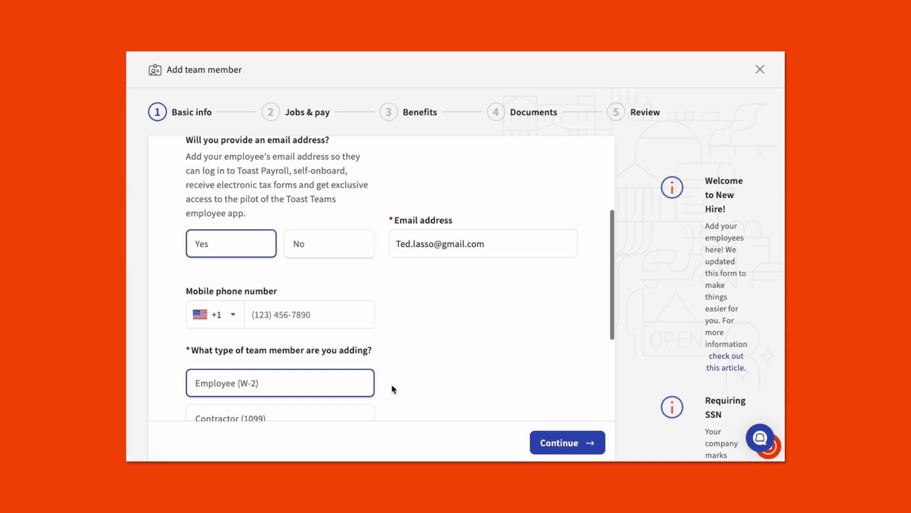
left_click(310, 318)
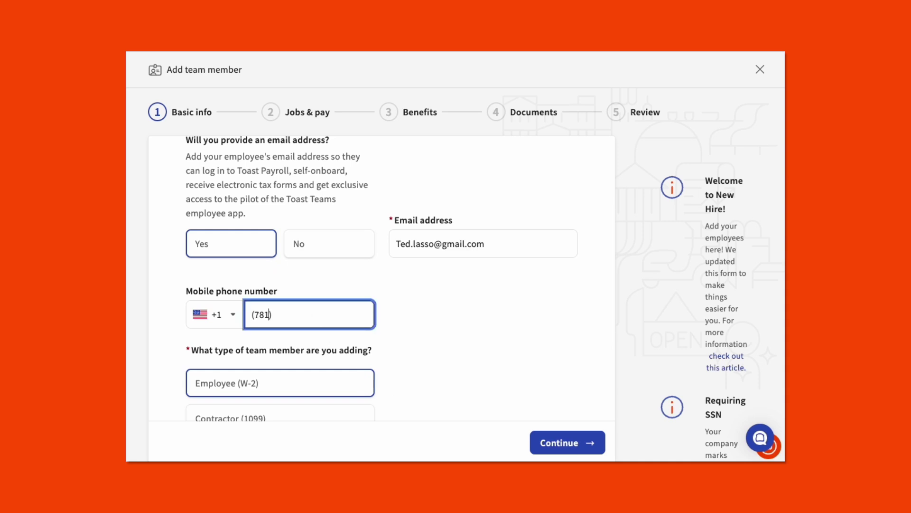
left_click(388, 314)
- Leave the social security number empty and make the member a Contractor (1099)
scroll(389, 315, "down", 3)
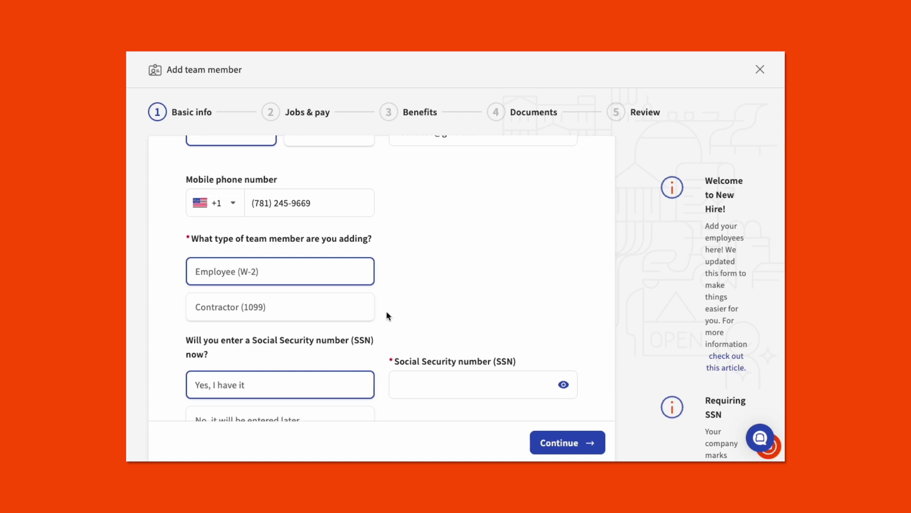
left_click(426, 378)
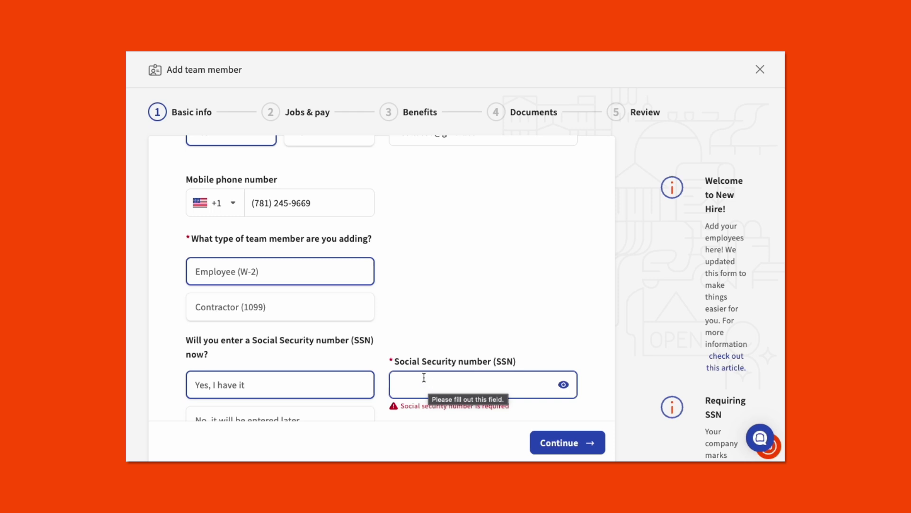
left_click(401, 336)
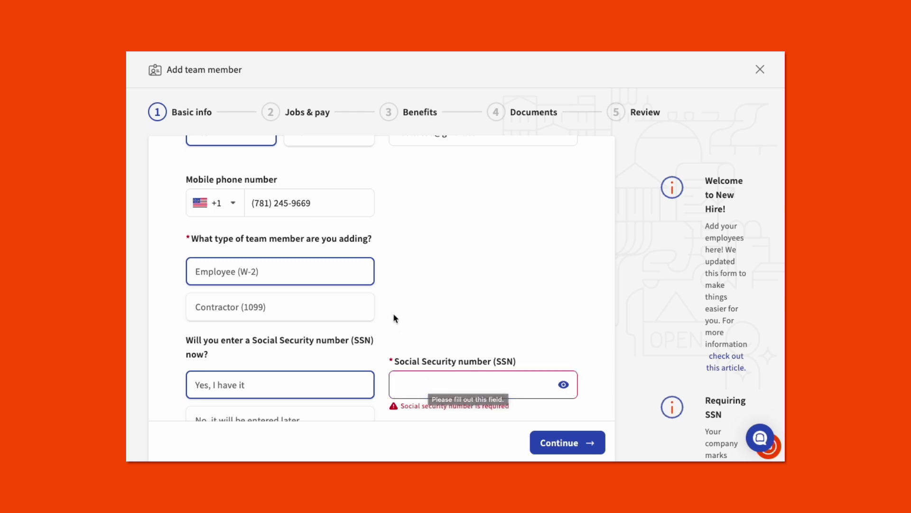
left_click(317, 311)
scroll(317, 310, "down", 2)
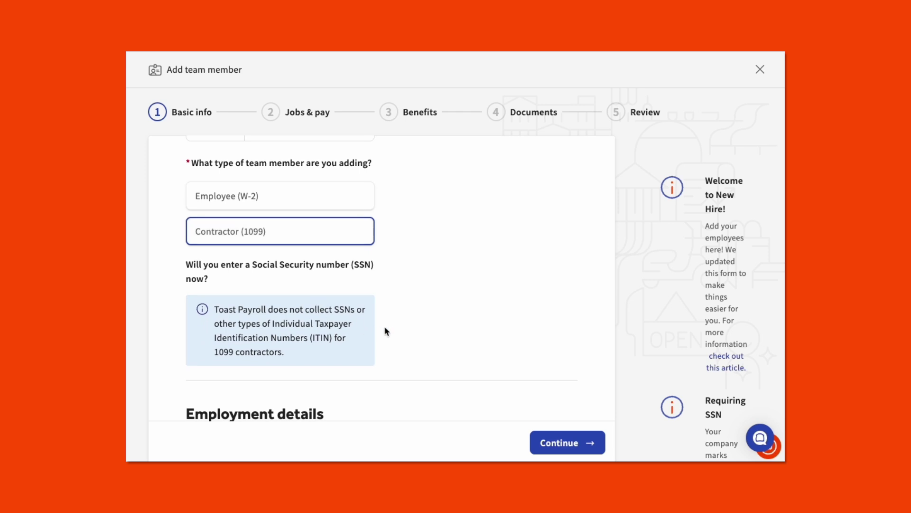
- Scroll through the Employment details section of Basic info
scroll(387, 329, "down", 3)
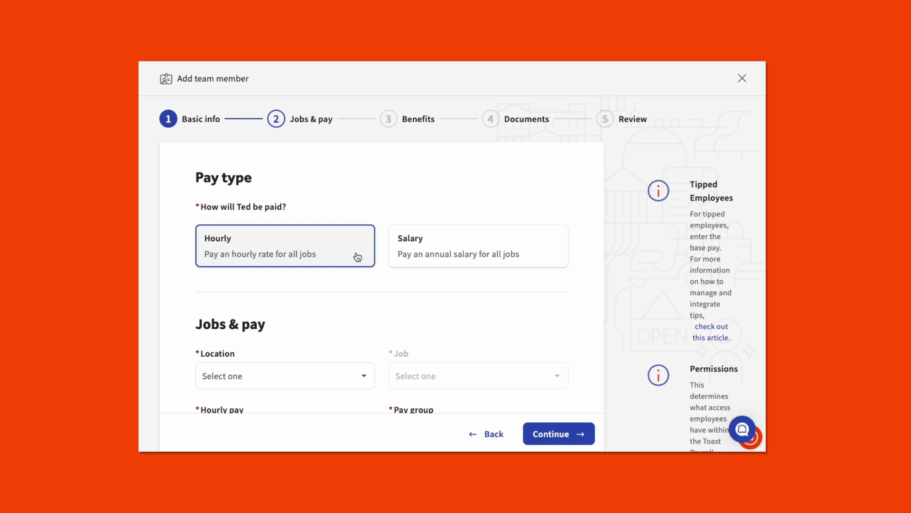
- Assign location The ELM Restaurant, the General Manager job, and an hourly rate of 25
scroll(379, 281, "down", 3)
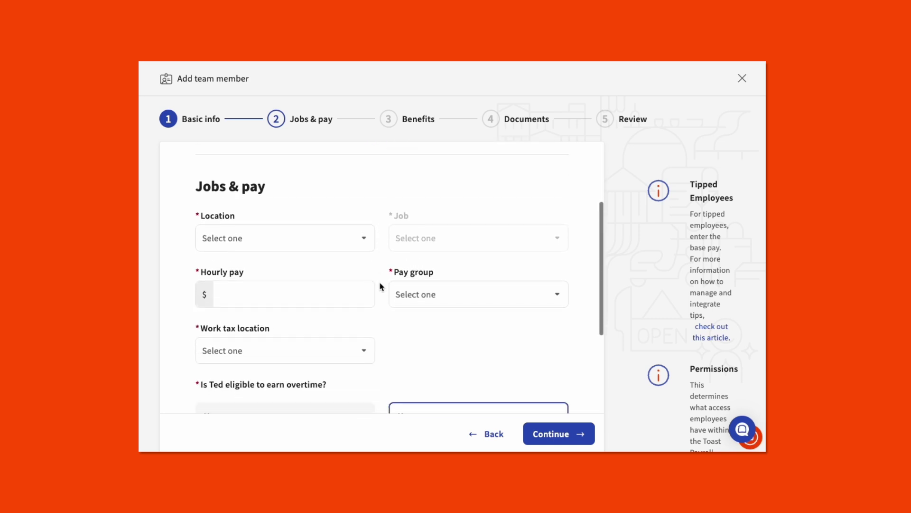
left_click(344, 243)
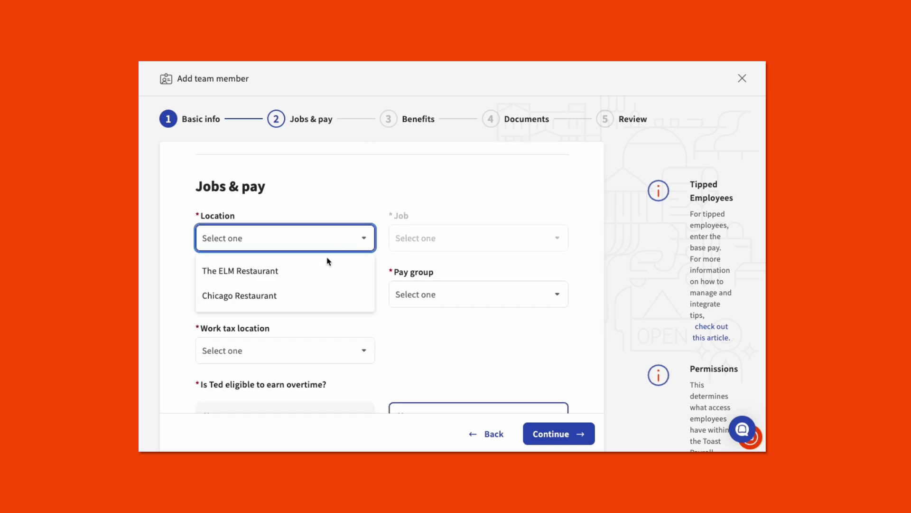
left_click(322, 269)
left_click(413, 247)
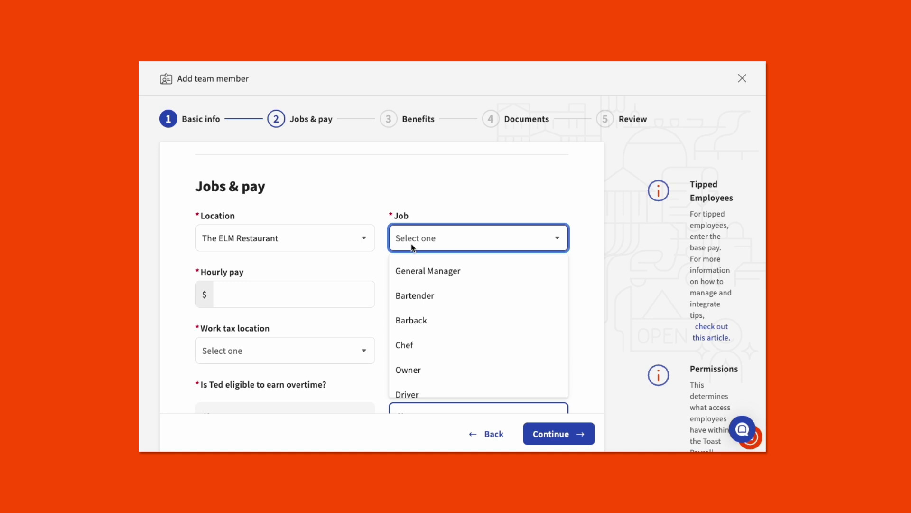
left_click(414, 270)
left_click(332, 304)
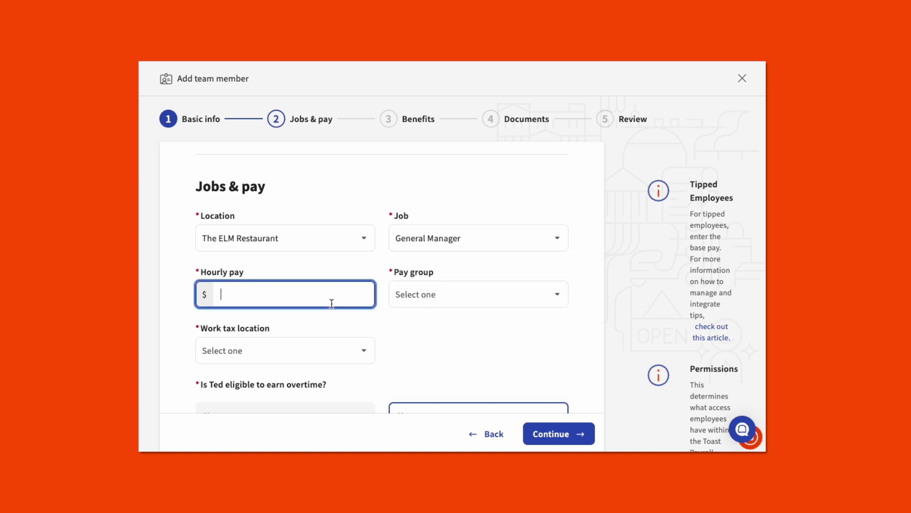
type("25")
- Set pay group and work tax location to The ELM Restaurant, position Management Hourly ELM Test
left_click(412, 302)
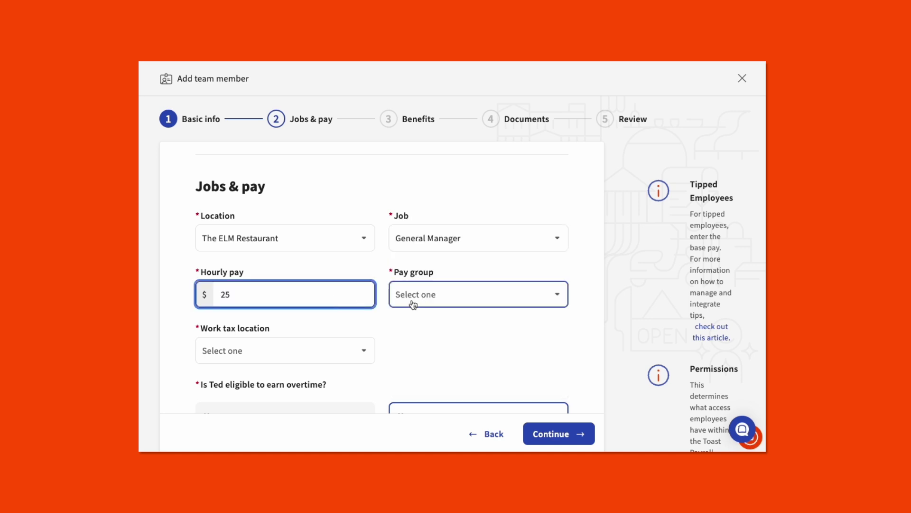
left_click(412, 324)
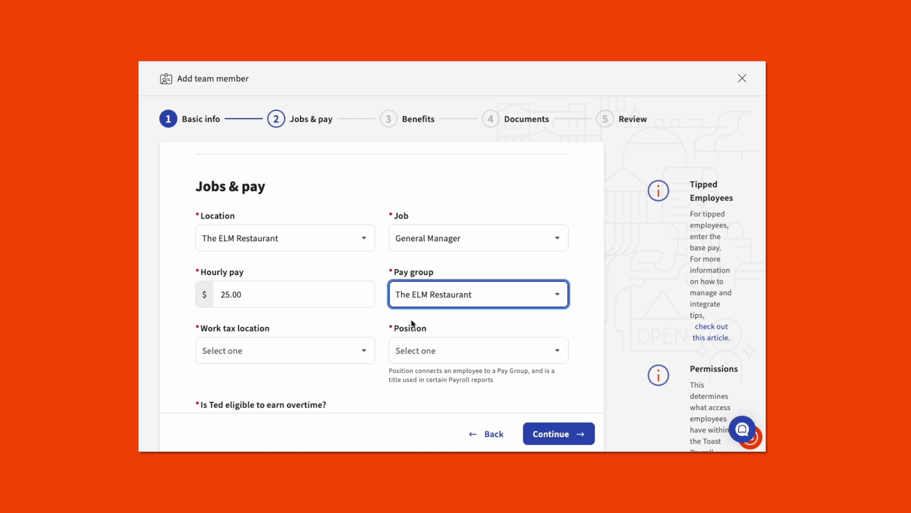
left_click(326, 358)
left_click(325, 268)
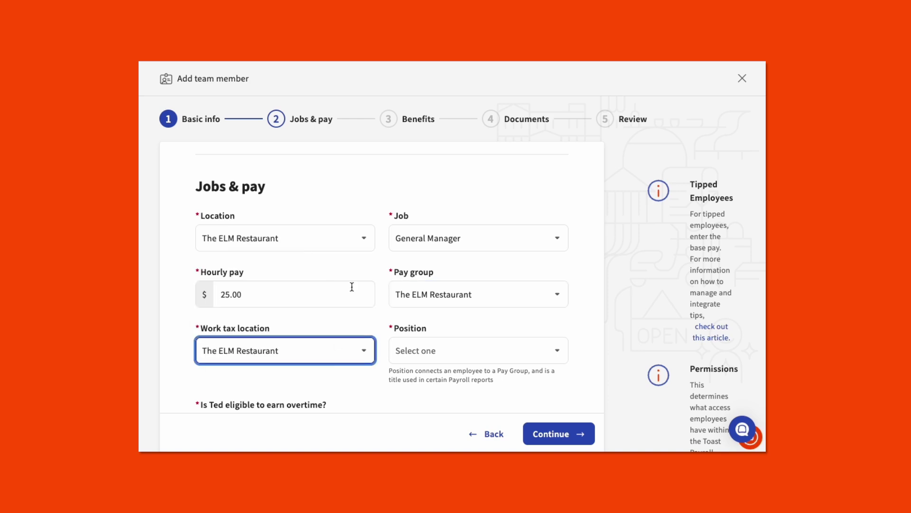
left_click(417, 350)
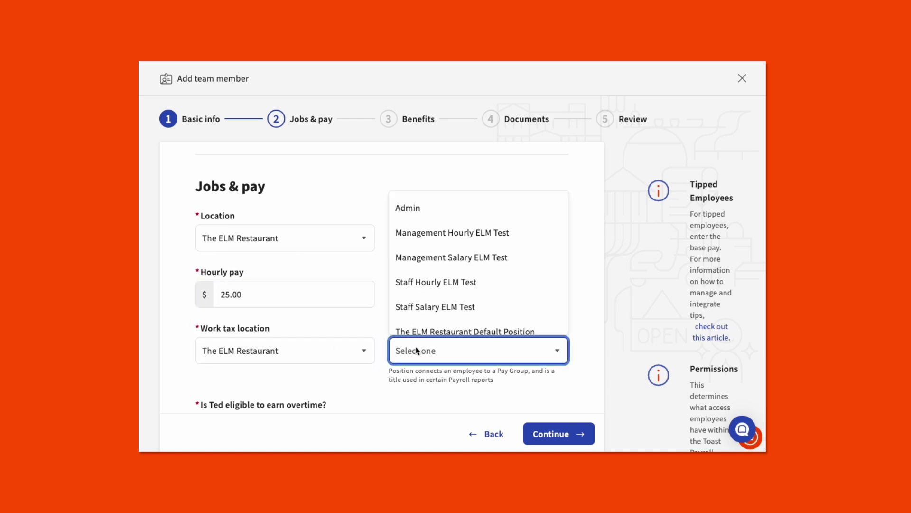
left_click(428, 231)
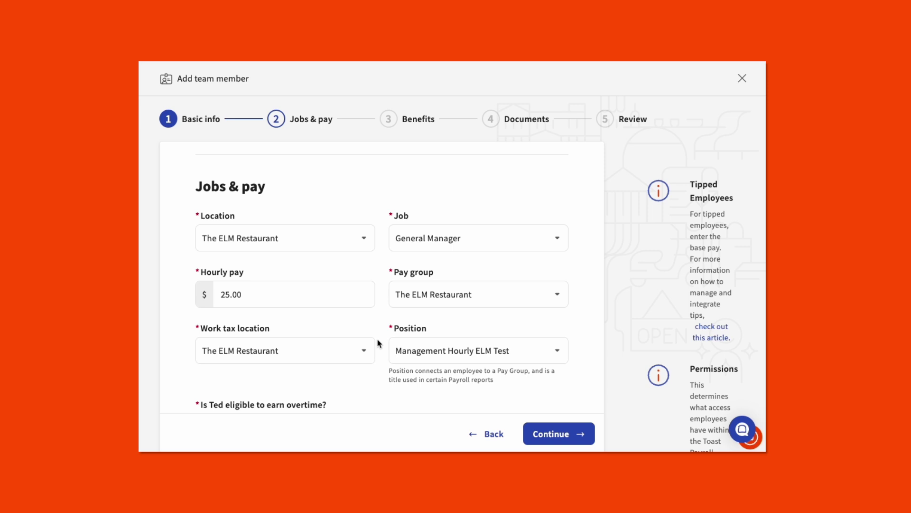
- Select the POS access code field for editing
scroll(379, 343, "down", 4)
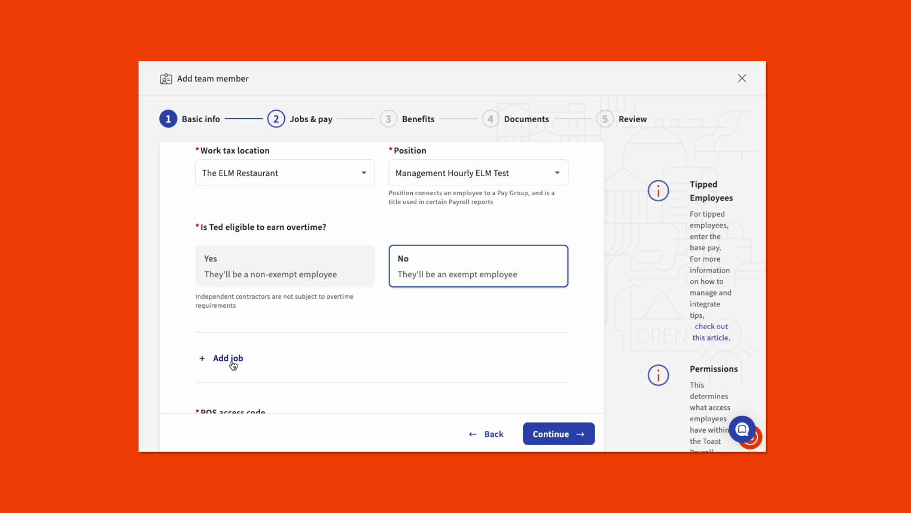
scroll(327, 361, "down", 3)
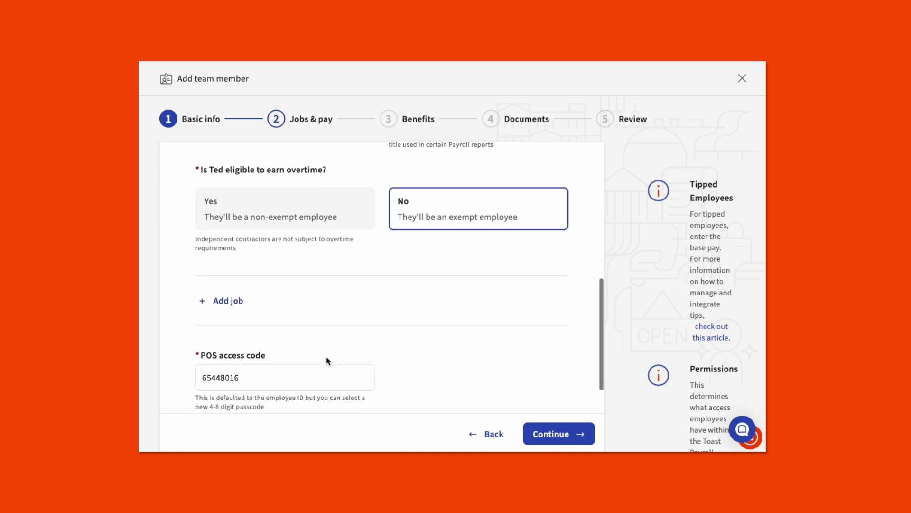
left_click(326, 356)
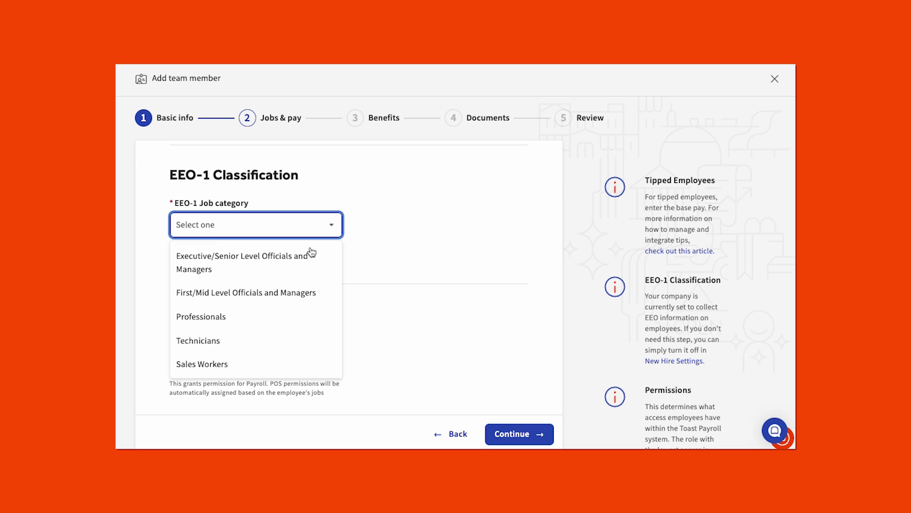
- Set the EEO-1 job category to Professionals and the payroll security role to Manager
left_click(289, 316)
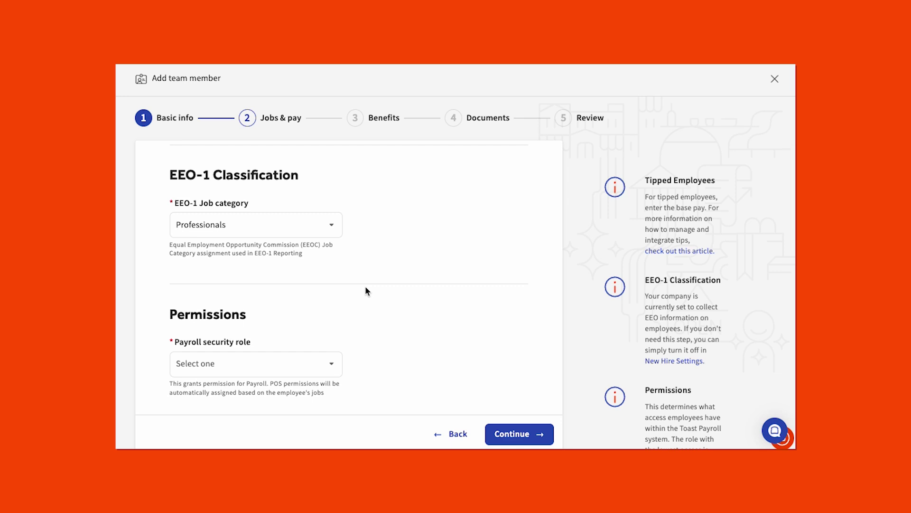
scroll(366, 286, "down", 1)
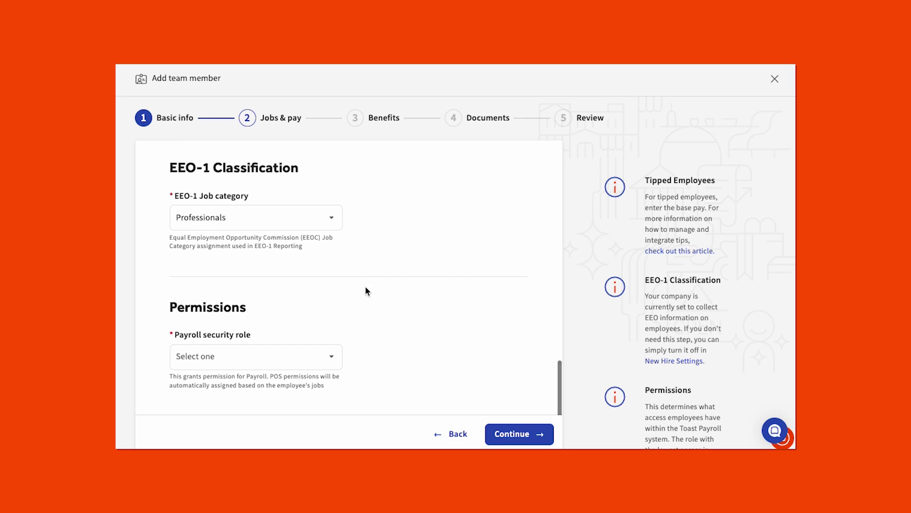
left_click(323, 357)
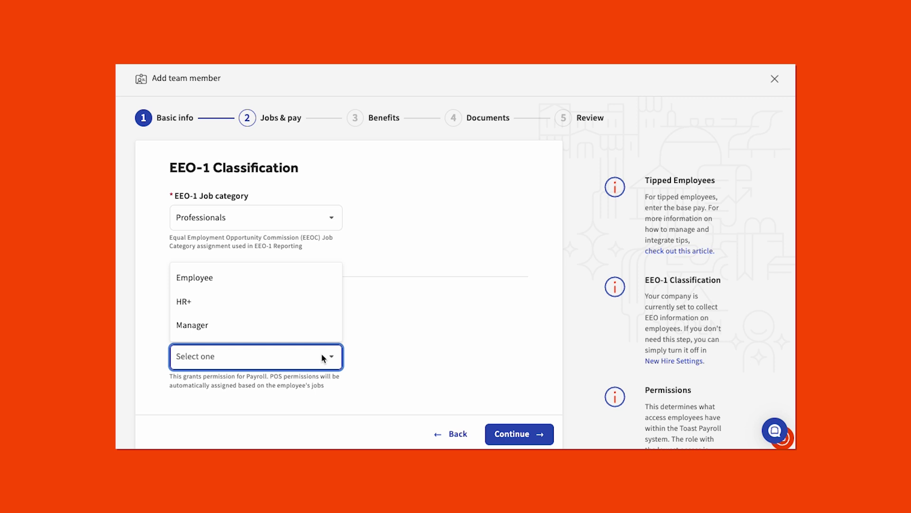
left_click(312, 326)
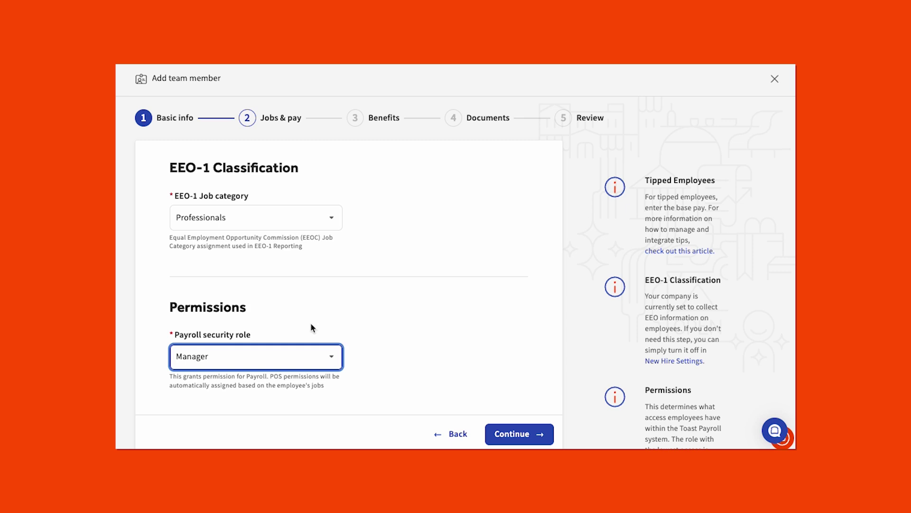
left_click(377, 352)
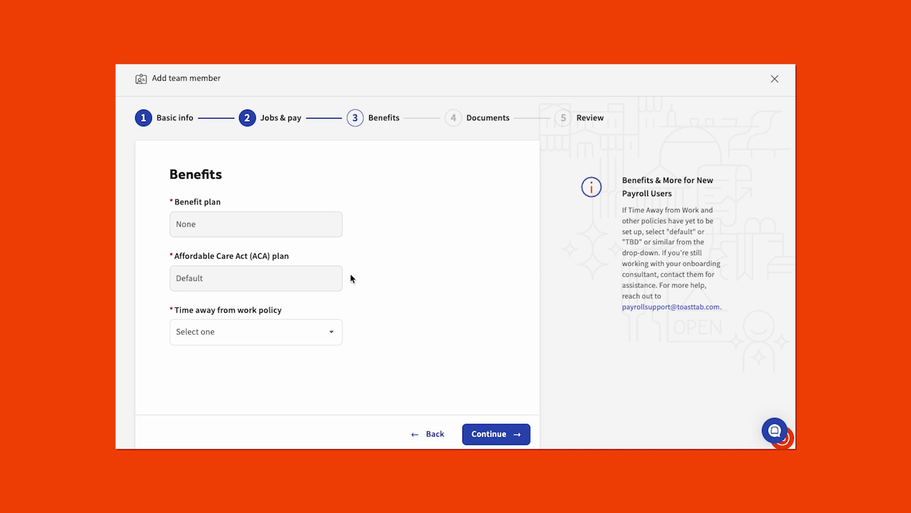
- Set the time away from work policy to To Be Setup and advance to Documents
left_click(336, 332)
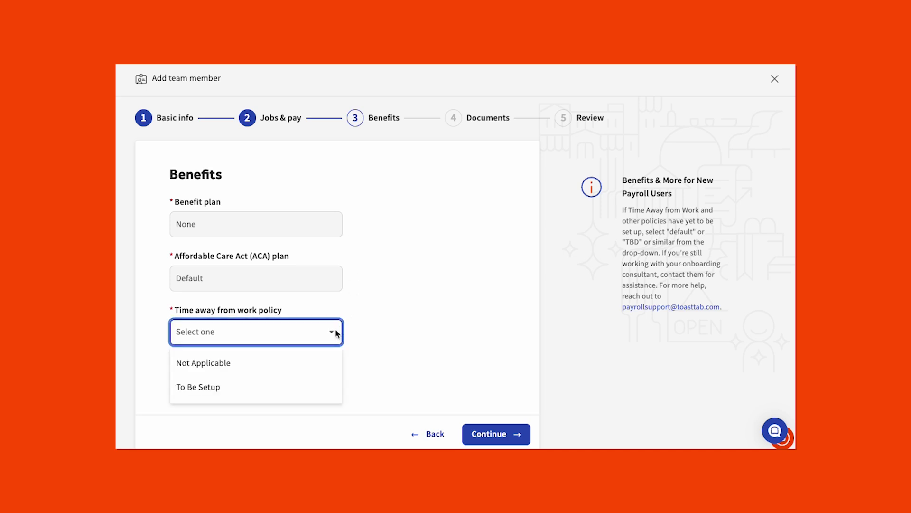
left_click(323, 386)
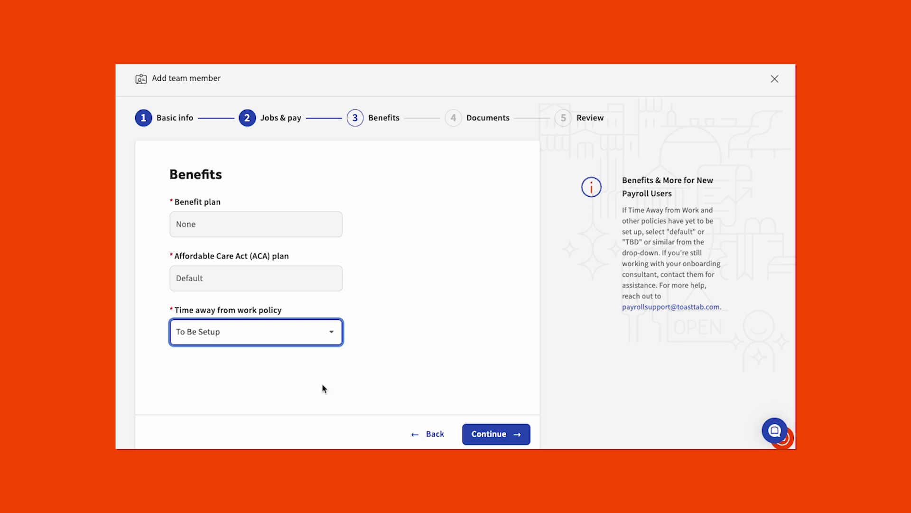
left_click(364, 383)
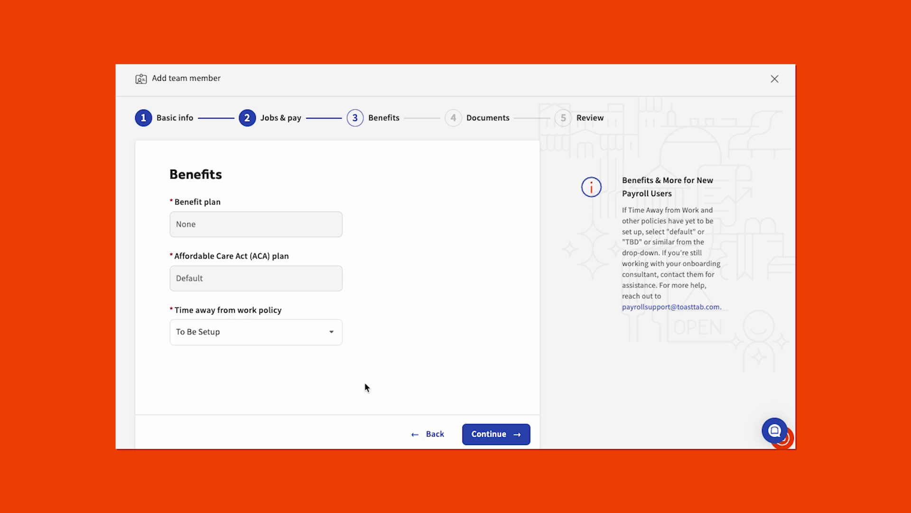
left_click(488, 431)
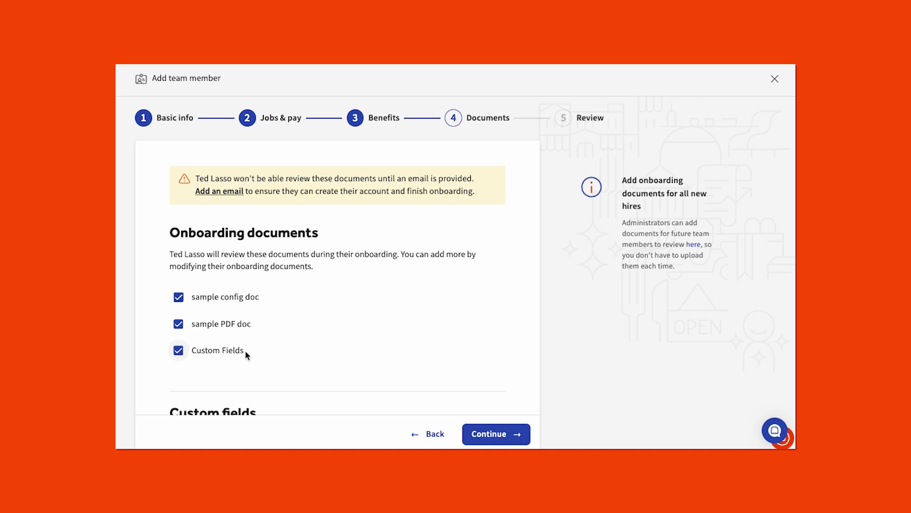
- Remove Custom Fields and the sample config doc, keeping only the sample PDF doc
left_click(179, 351)
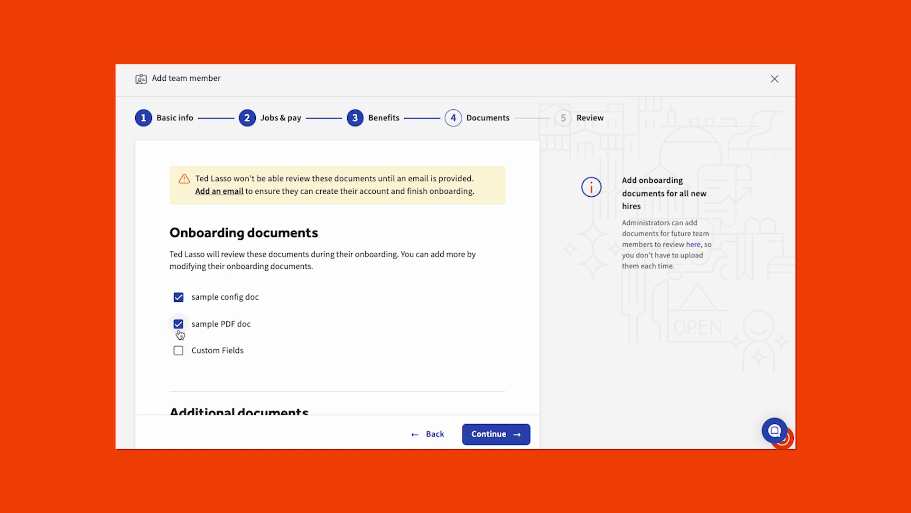
left_click(179, 299)
key("Tab")
scroll(313, 311, "down", 5)
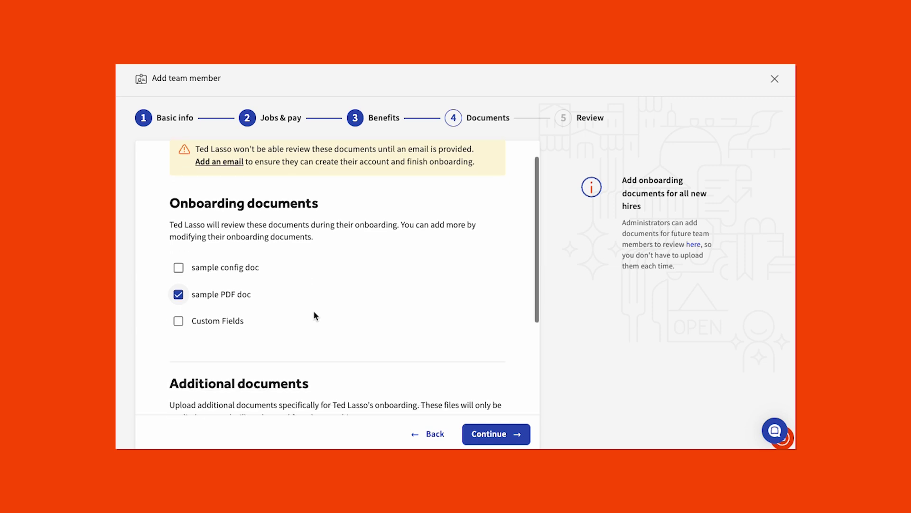
scroll(314, 312, "down", 1)
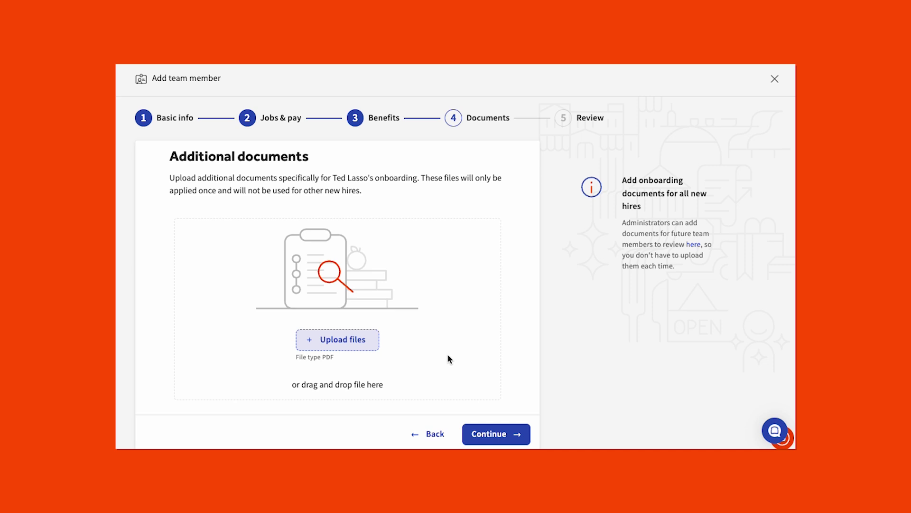
scroll(450, 359, "down", 1)
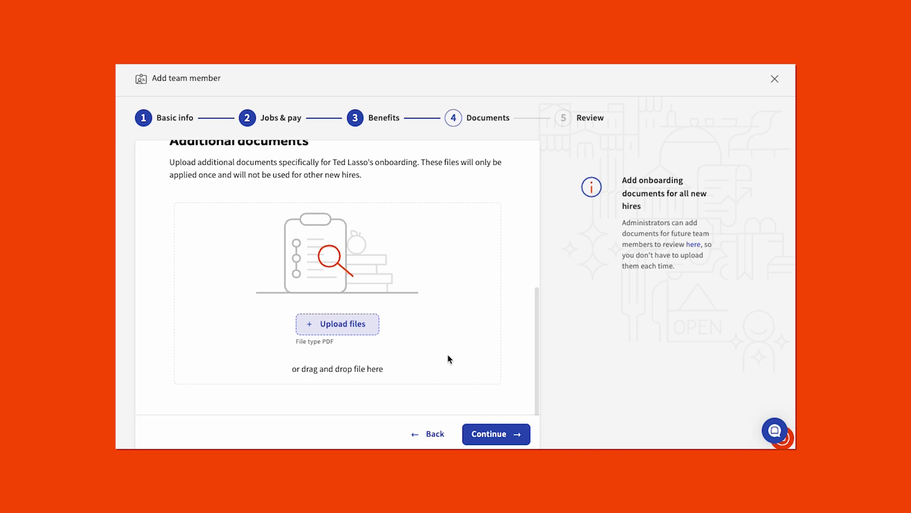
- Review the new hire's summary and add them to the team
left_click(490, 435)
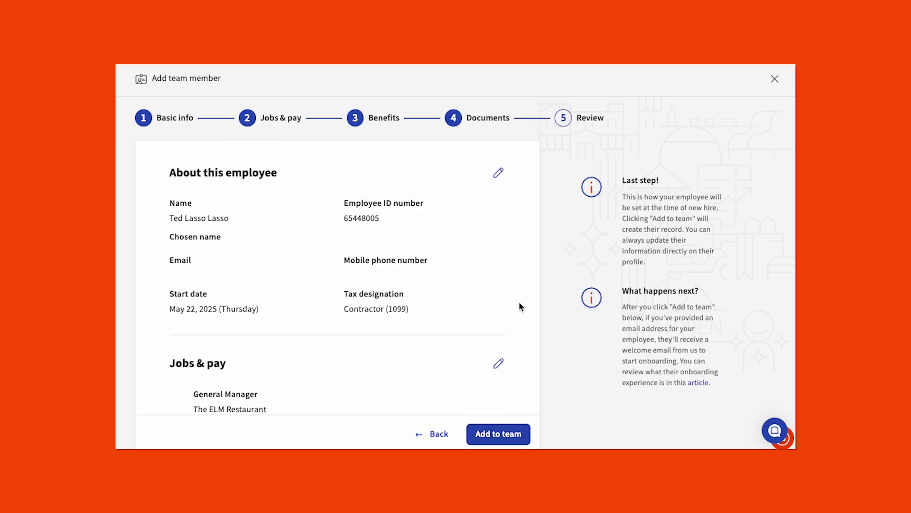
scroll(520, 304, "down", 3)
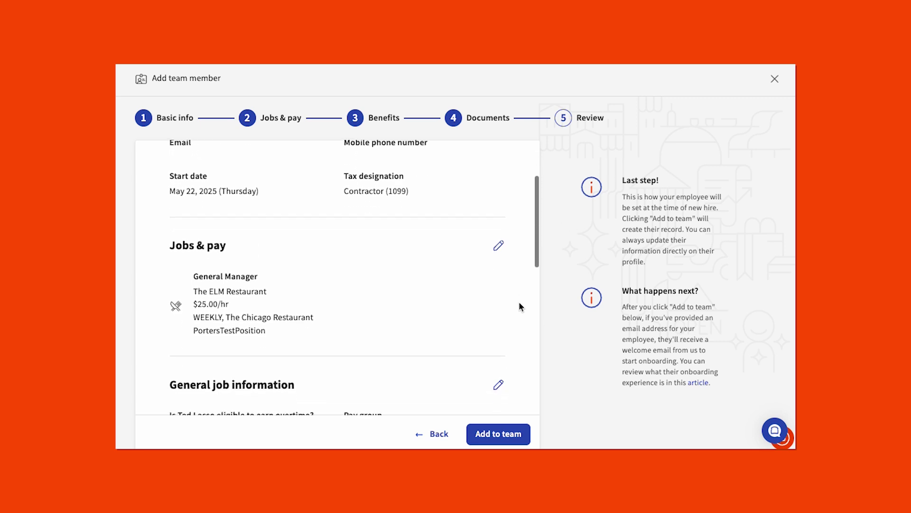
scroll(520, 307, "down", 4)
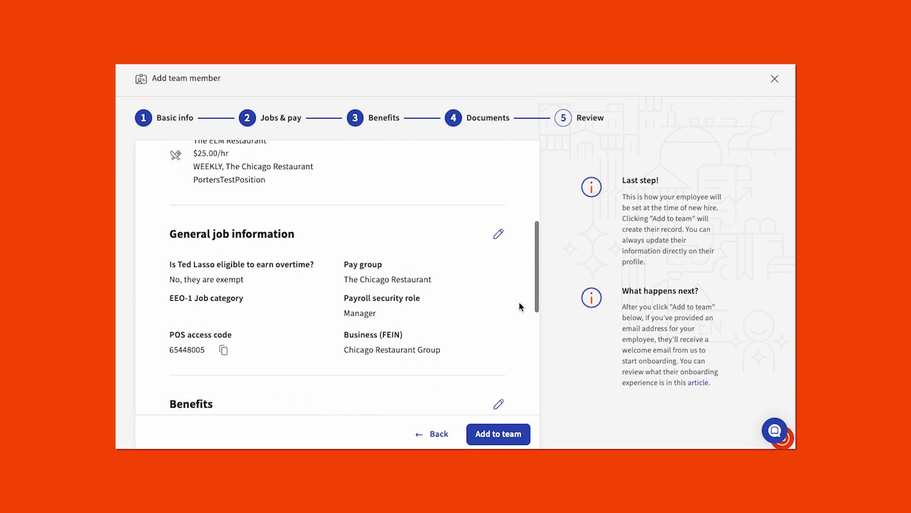
scroll(519, 306, "down", 3)
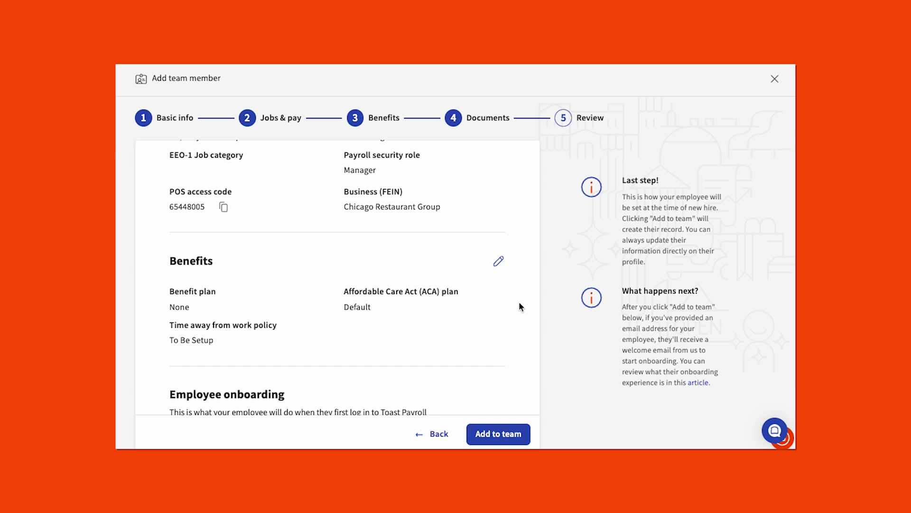
scroll(520, 307, "down", 3)
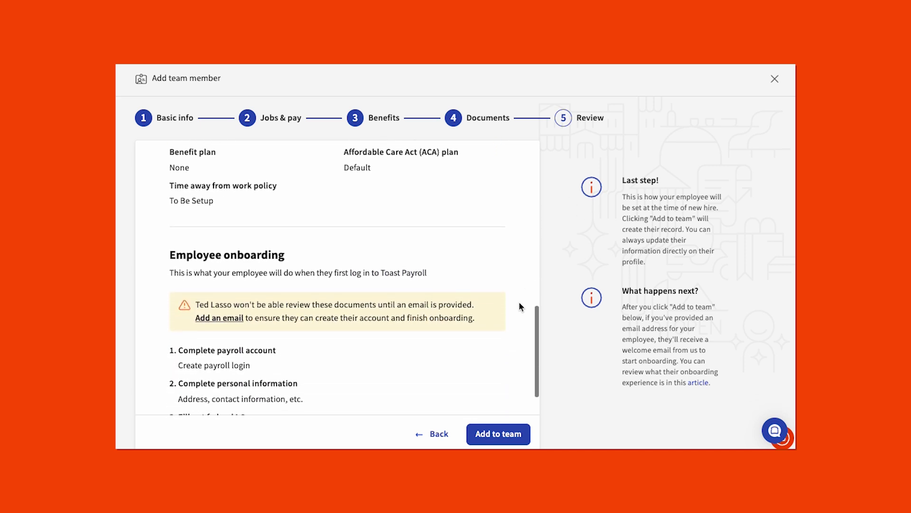
scroll(520, 307, "down", 3)
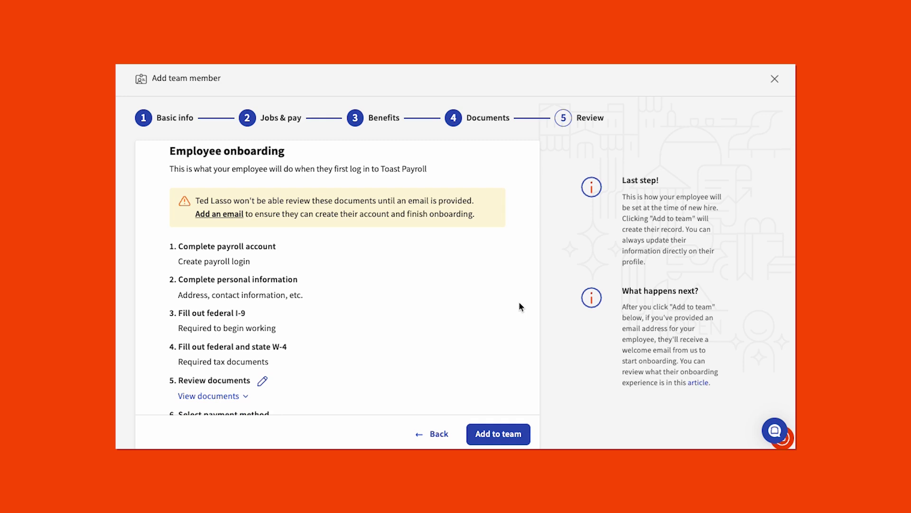
scroll(520, 307, "down", 2)
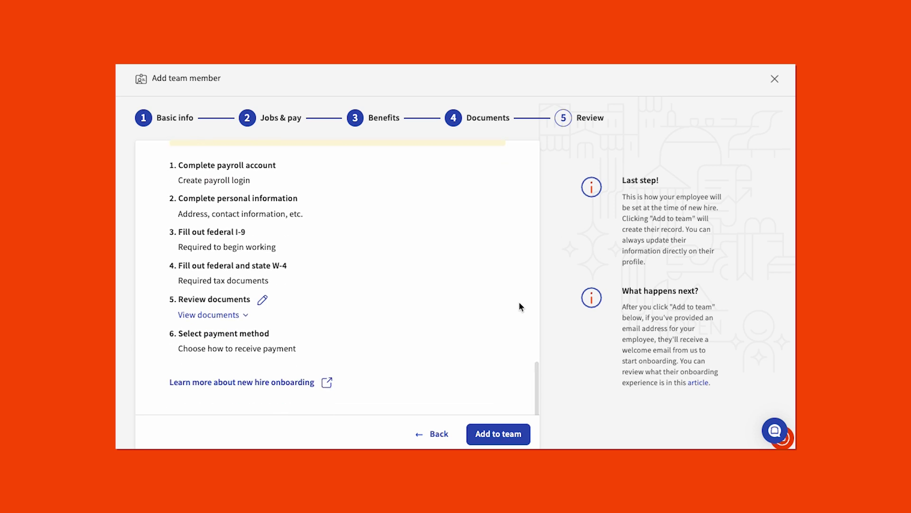
left_click(501, 435)
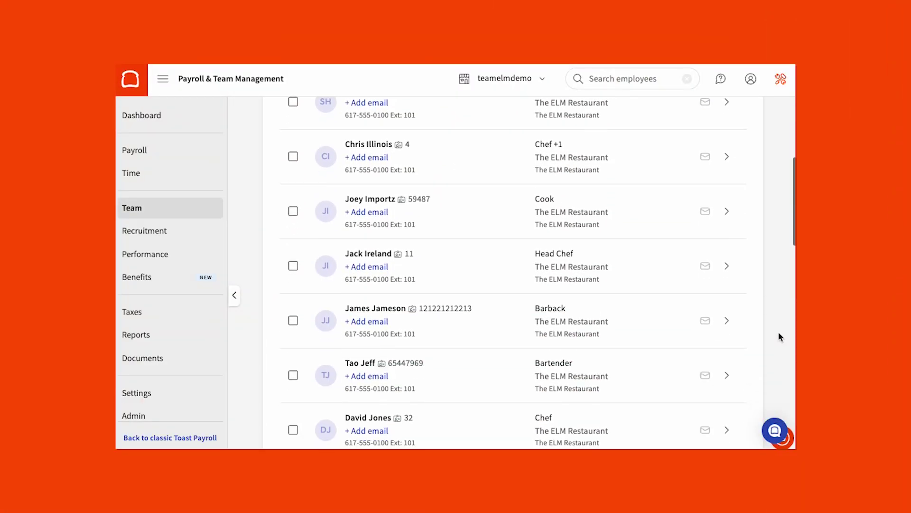
scroll(778, 332, "down", 2)
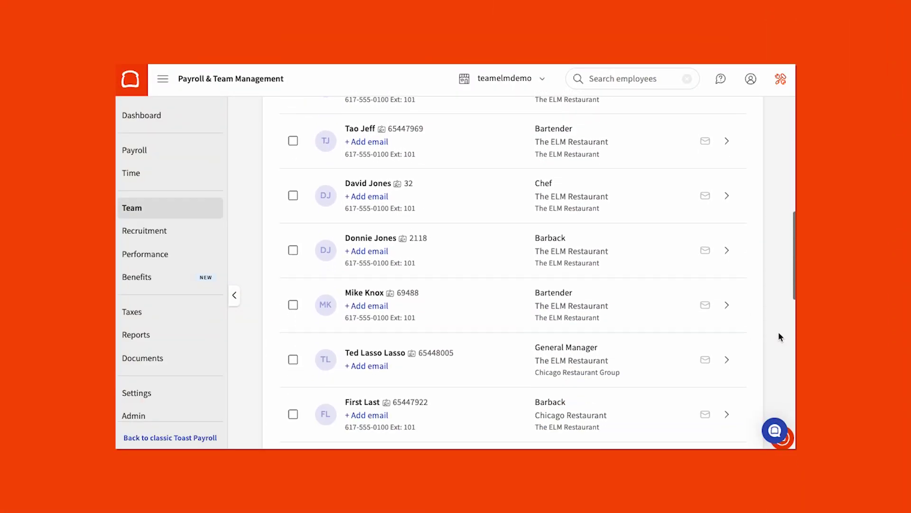
- Open the new employee's Profile and its User Account section showing the Resend invite option
left_click(727, 361)
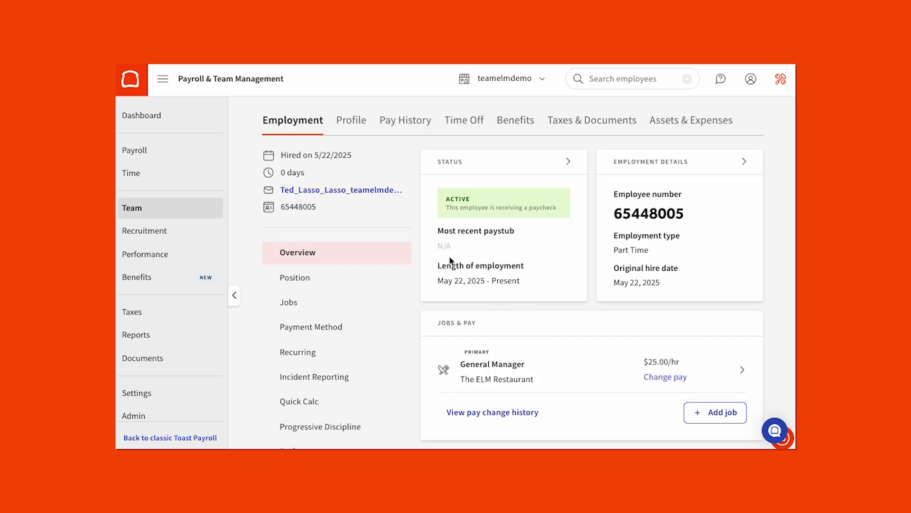
left_click(350, 124)
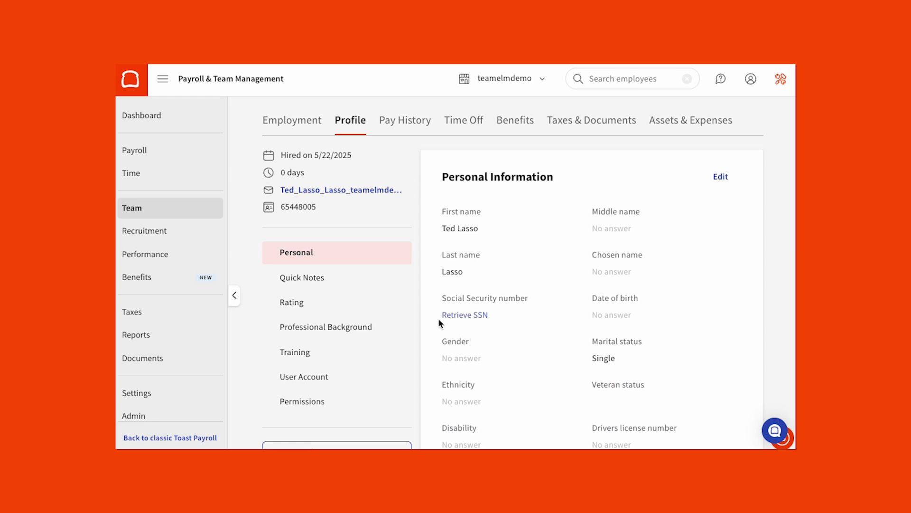
left_click(370, 386)
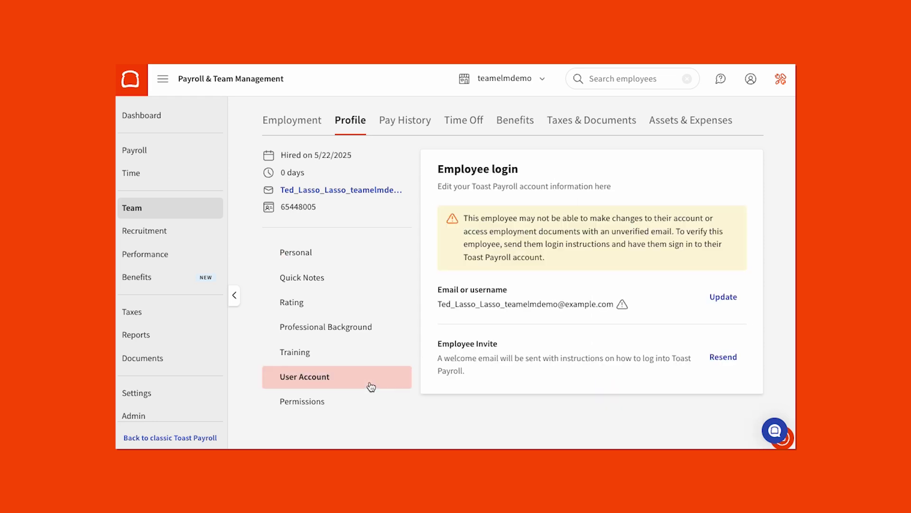